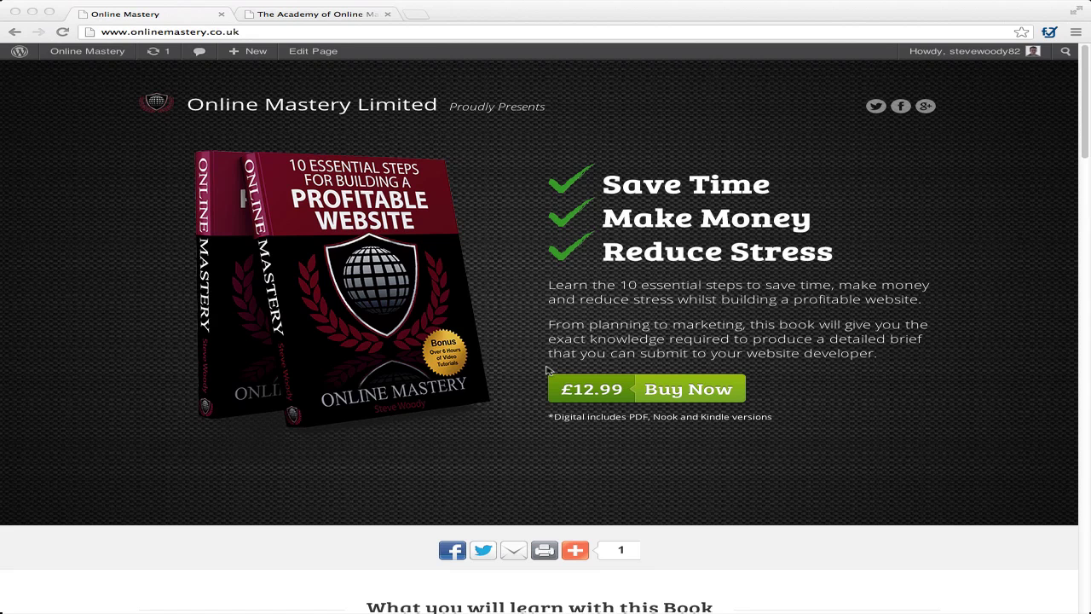
# Open the General Settings of The Academy of Online Mastery site and examine its WordPress Address and Site Address URLs.
pyautogui.click(305, 14)
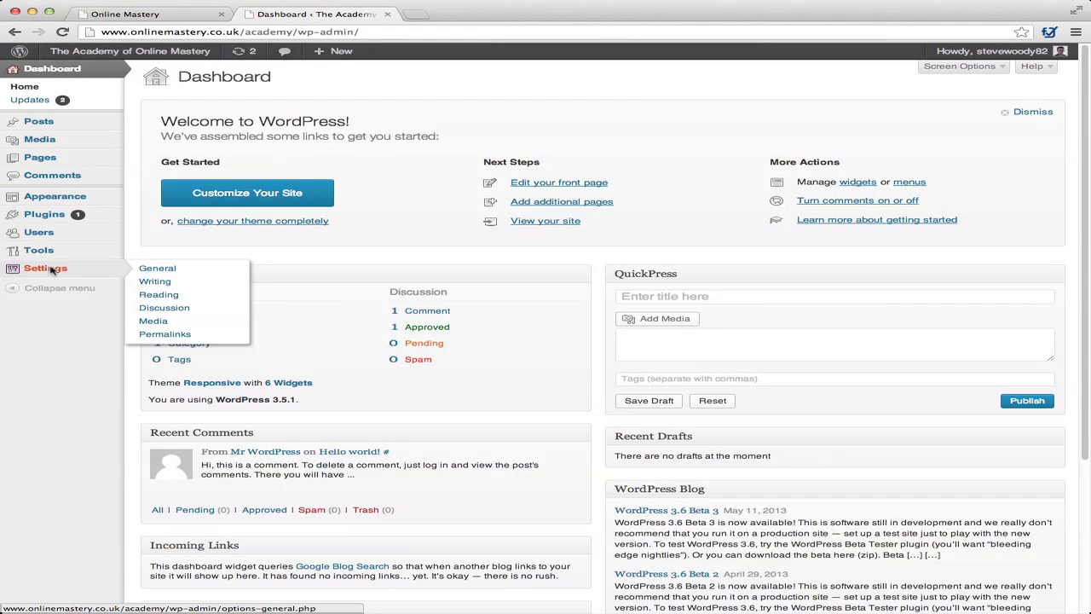
pyautogui.click(170, 271)
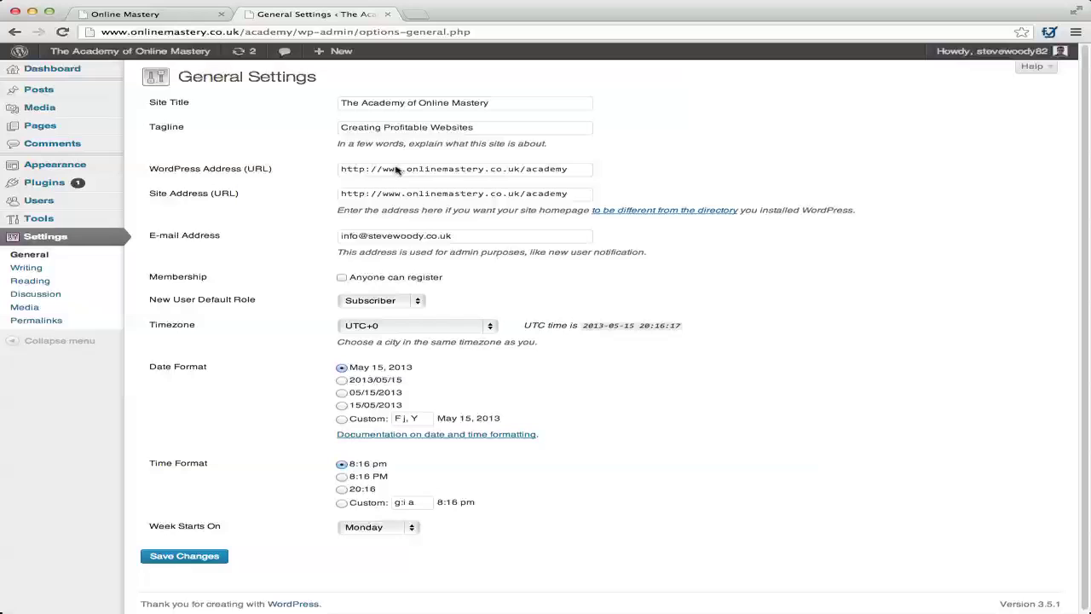
pyautogui.moveTo(342, 170); pyautogui.dragTo(579, 171)
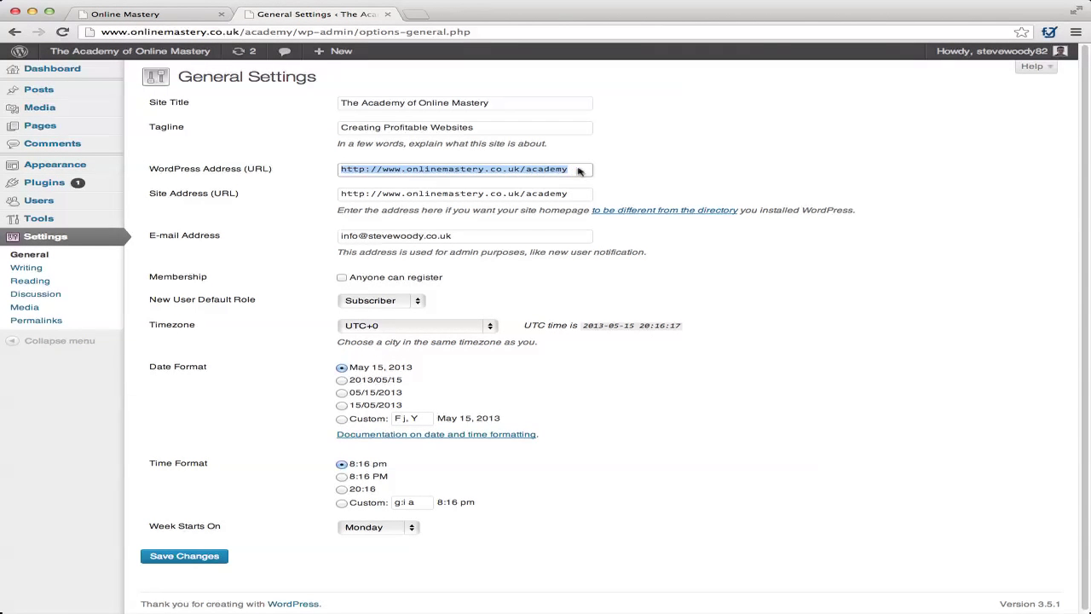
pyautogui.click(578, 171)
pyautogui.click(602, 171)
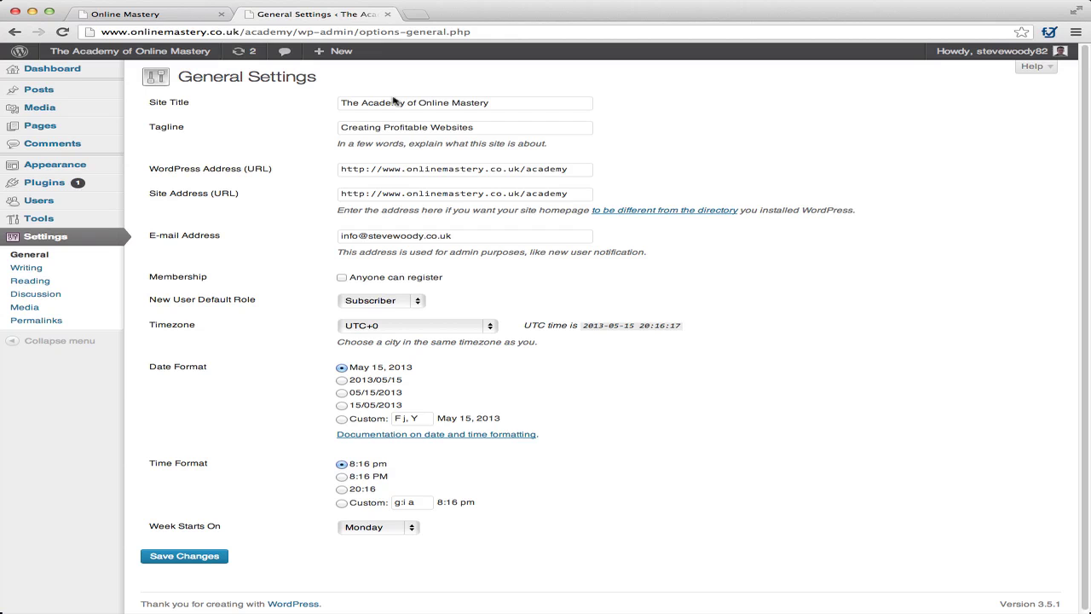
pyautogui.tripleClick(528, 170)
pyautogui.click(604, 168)
pyautogui.moveTo(521, 194); pyautogui.dragTo(383, 195)
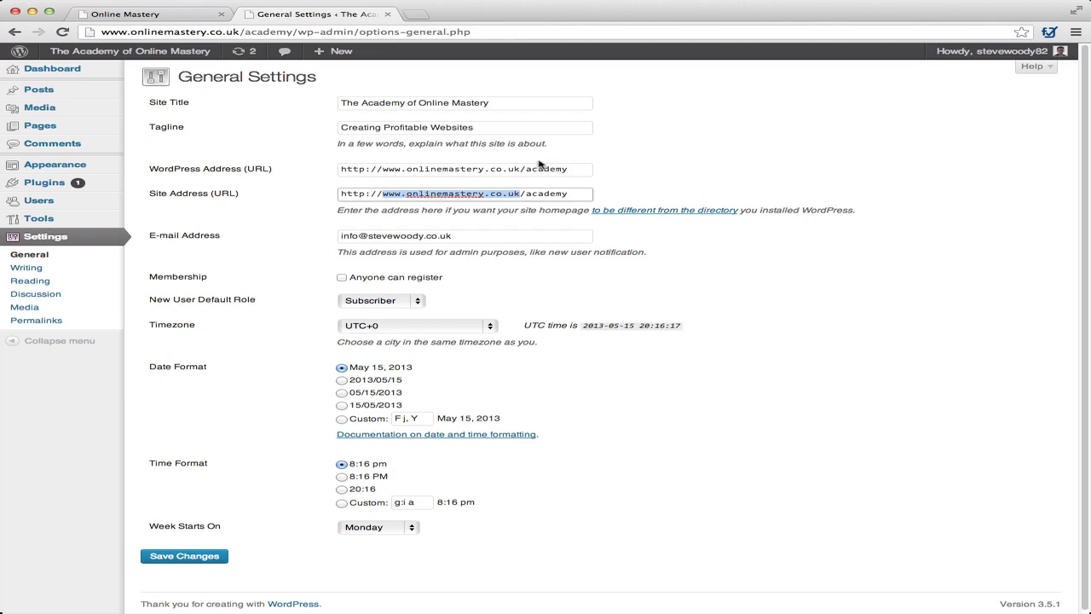
pyautogui.click(580, 196)
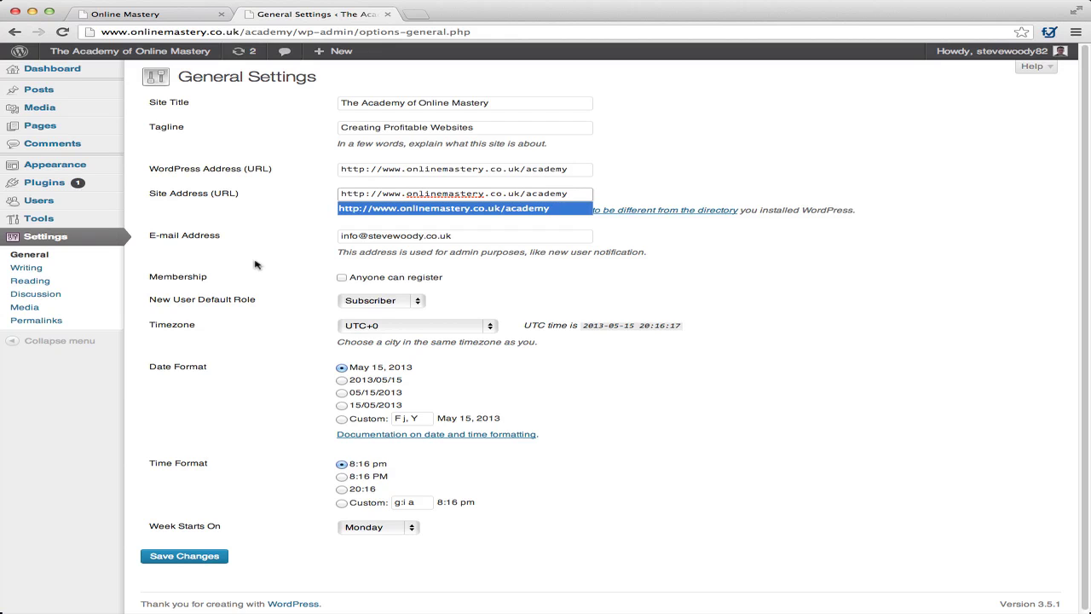
pyautogui.press('BackSpace')
pyautogui.press('BackSpace')
pyautogui.press('BackSpace')
pyautogui.press('BackSpace')
pyautogui.press('BackSpace')
pyautogui.press('BackSpace')
pyautogui.press('BackSpace')
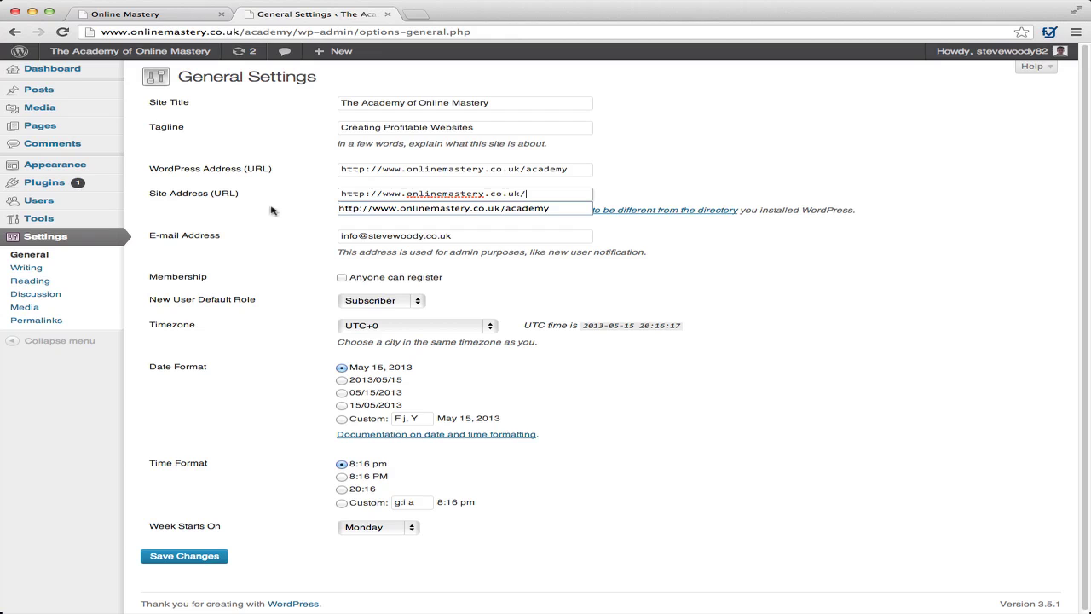
pyautogui.click(754, 158)
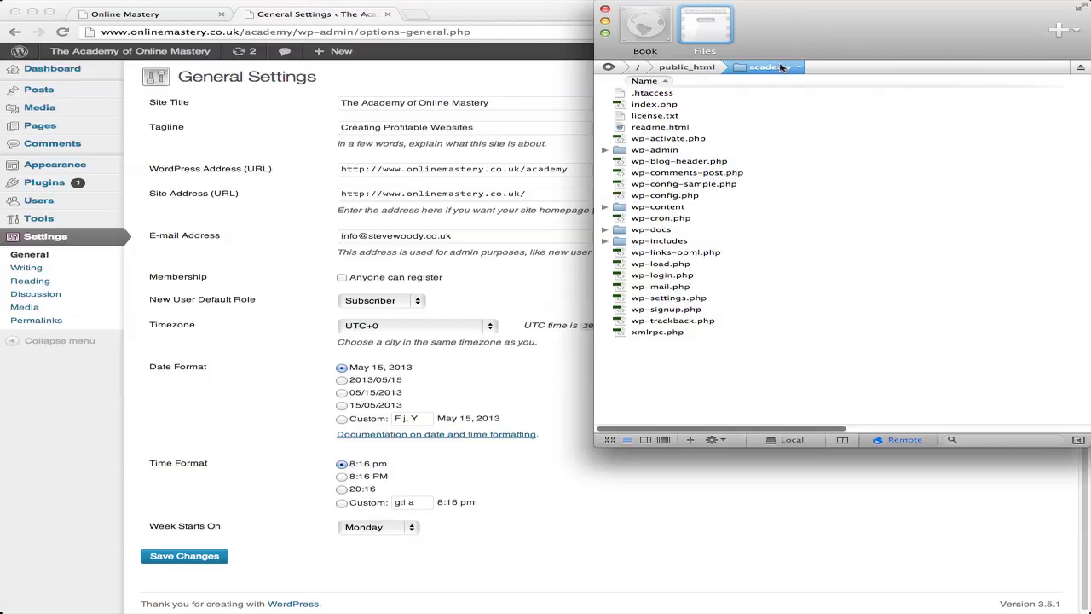
# Duplicate the .htaccess and index.php files in the academy folder on the remote server.
pyautogui.click(656, 108)
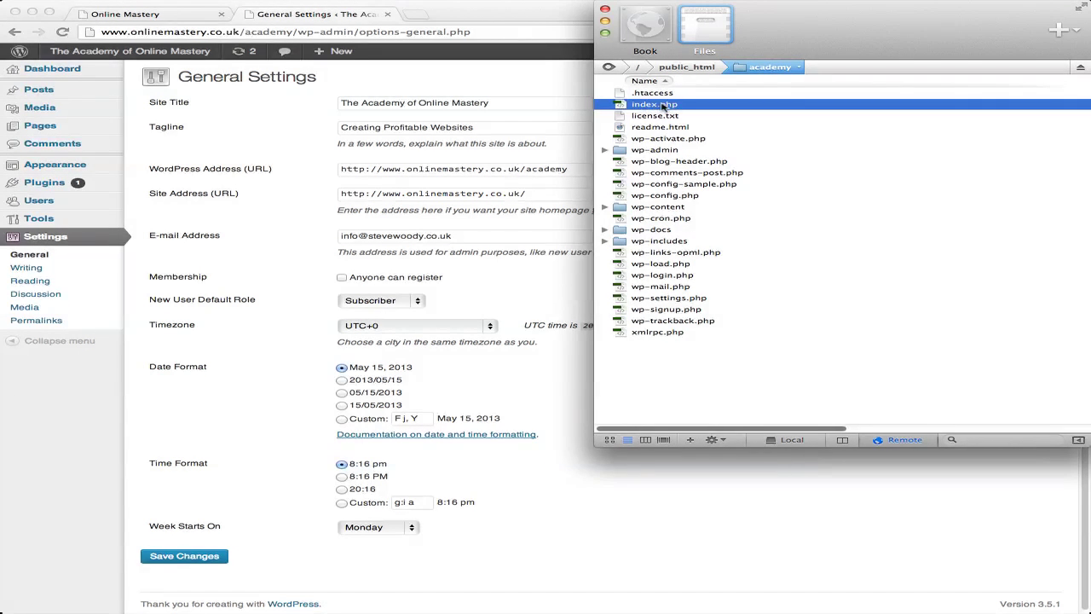
pyautogui.keyDown('shift'); pyautogui.click(654, 93); pyautogui.keyUp('shift')
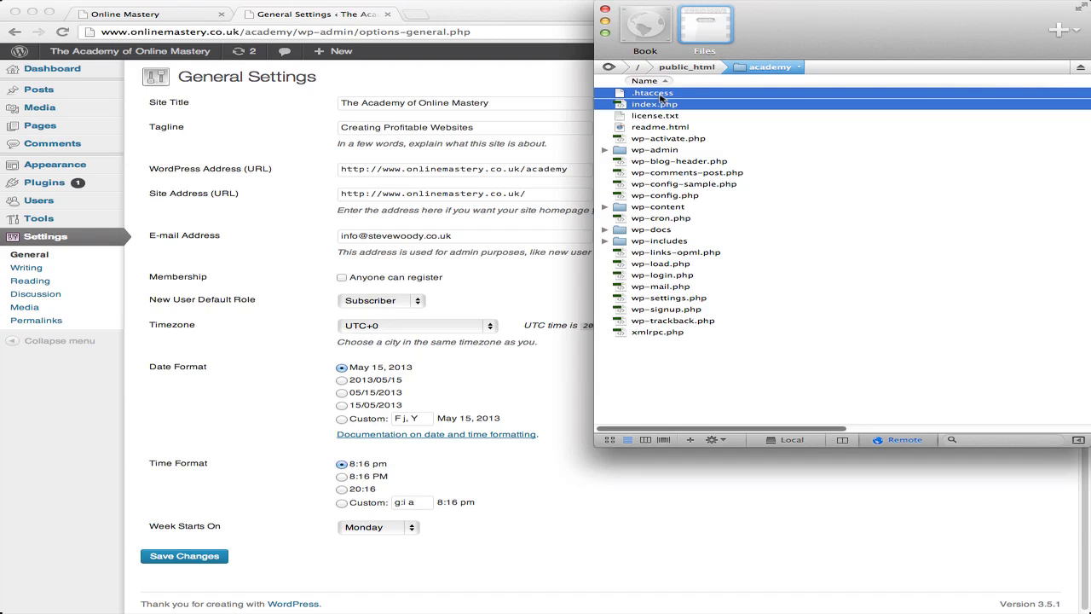
pyautogui.rightClick(660, 98)
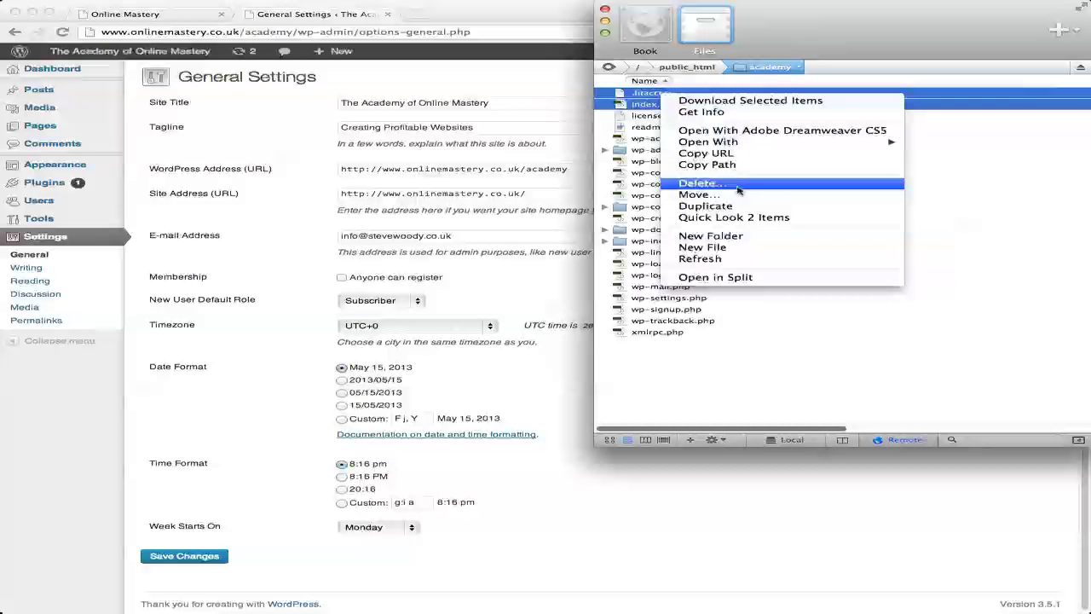
pyautogui.click(705, 206)
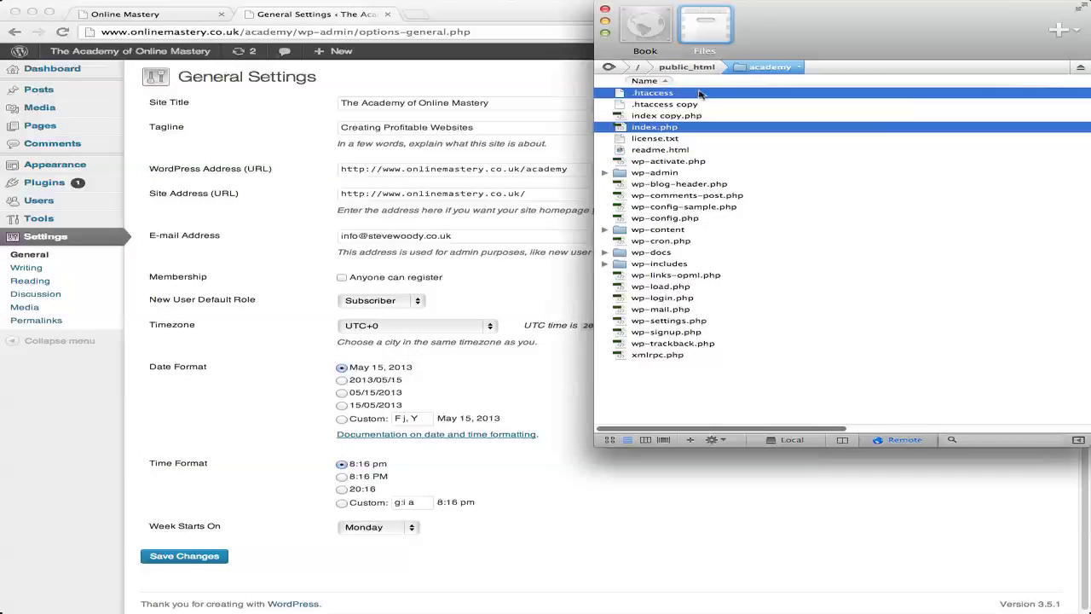
# Try to move the original .htaccess and index.php files from the academy folder to its parent folder.
pyautogui.rightClick(656, 94)
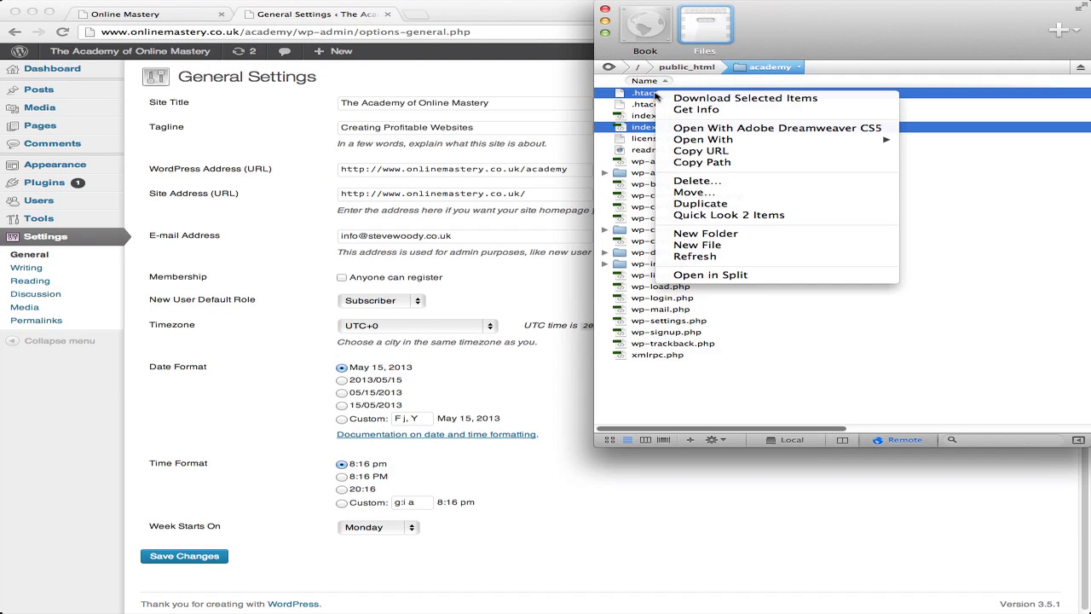
pyautogui.click(695, 191)
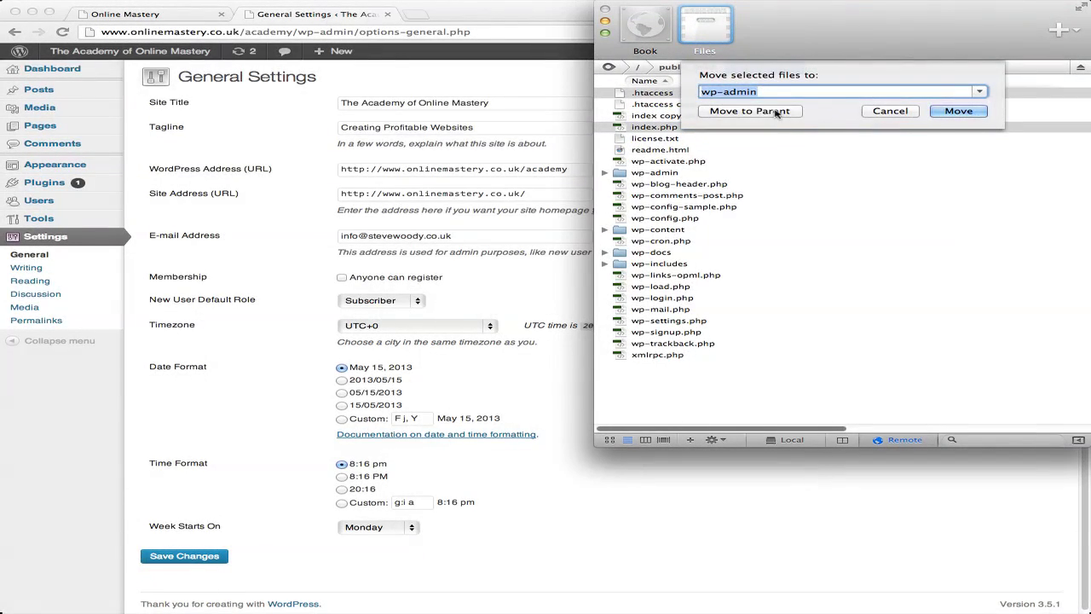
pyautogui.click(777, 112)
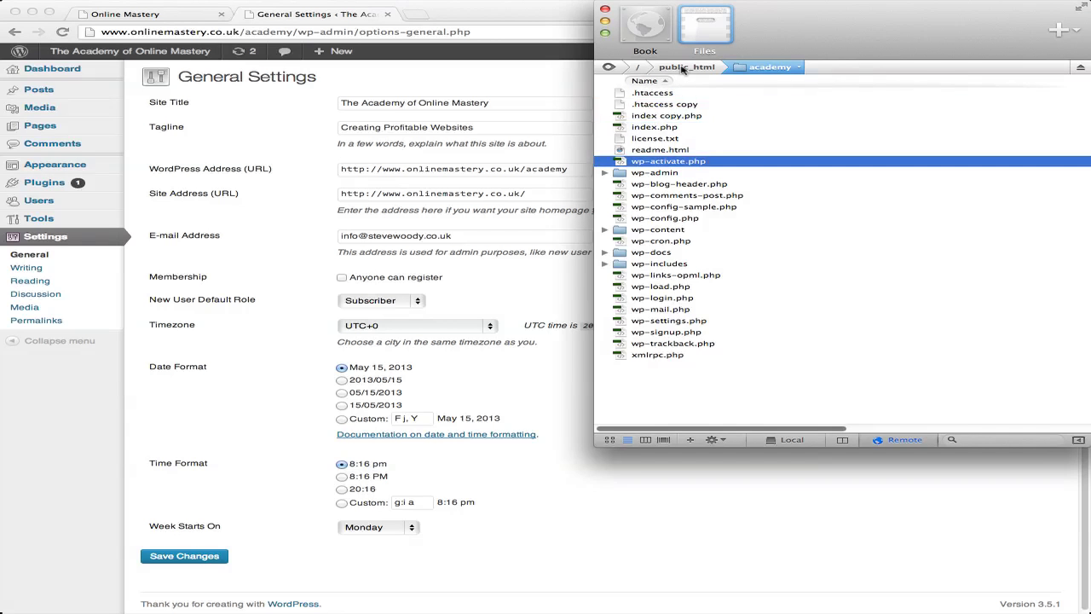
# Open the index.php file in the public_html folder for editing.
pyautogui.click(683, 68)
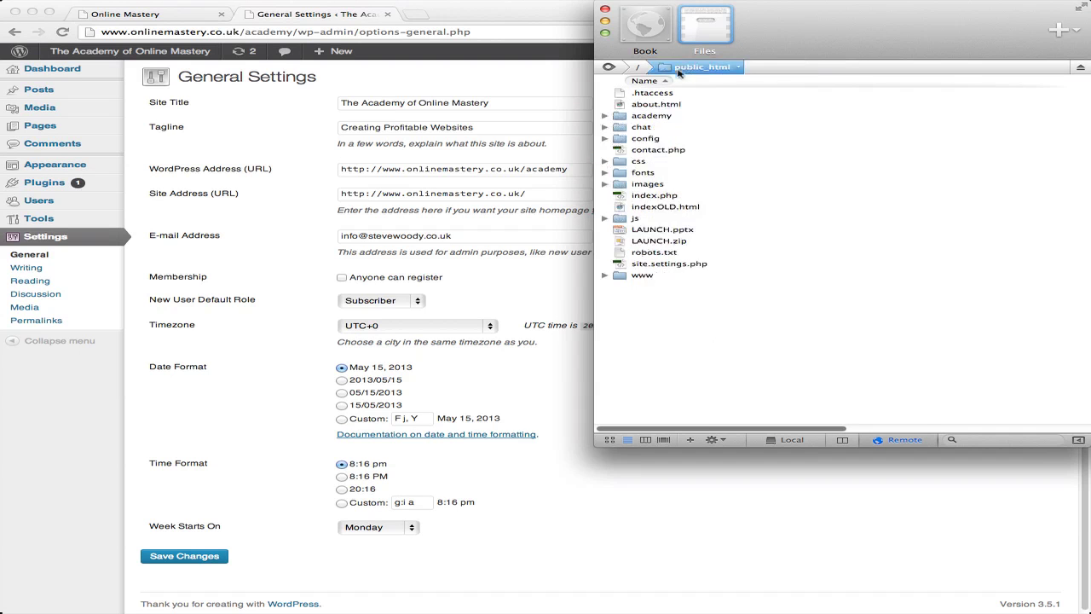
pyautogui.click(642, 199)
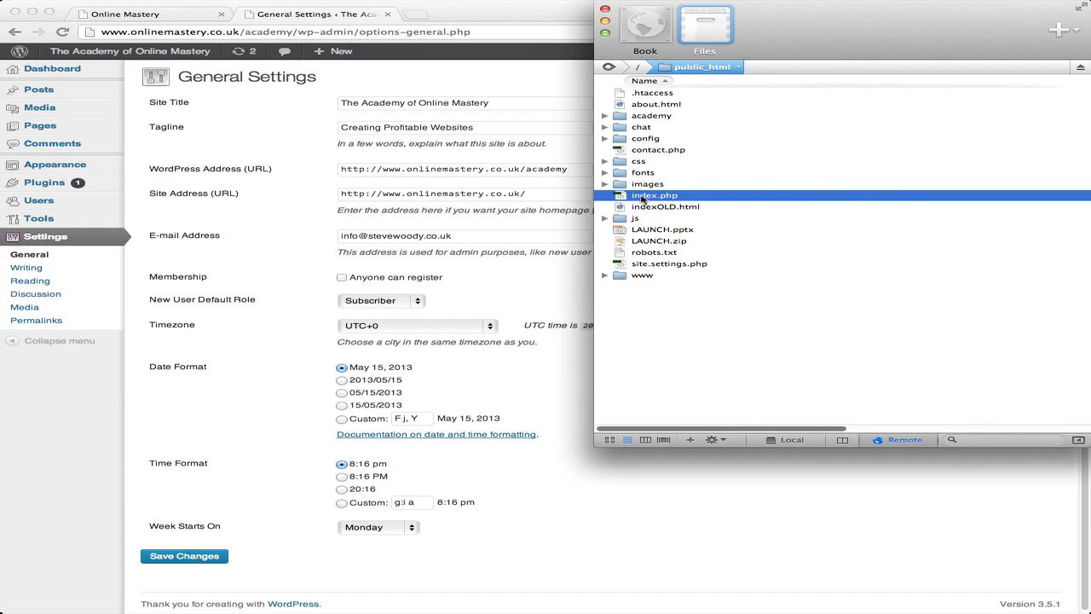
pyautogui.doubleClick(642, 199)
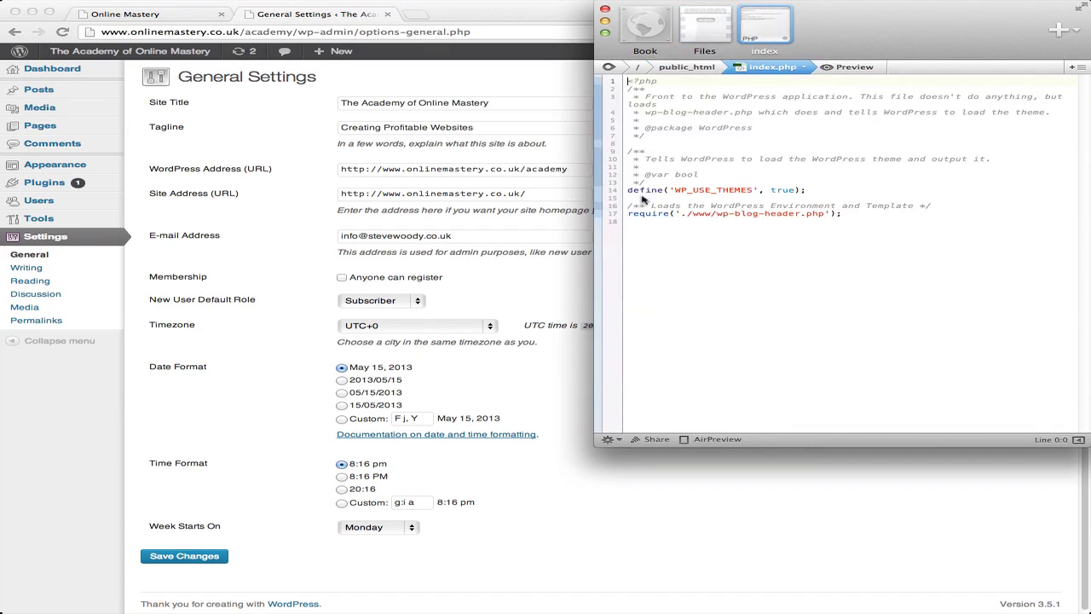
pyautogui.click(712, 214)
pyautogui.press('BackSpace')
pyautogui.press('BackSpace')
pyautogui.press('BackSpace')
pyautogui.press('BackSpace')
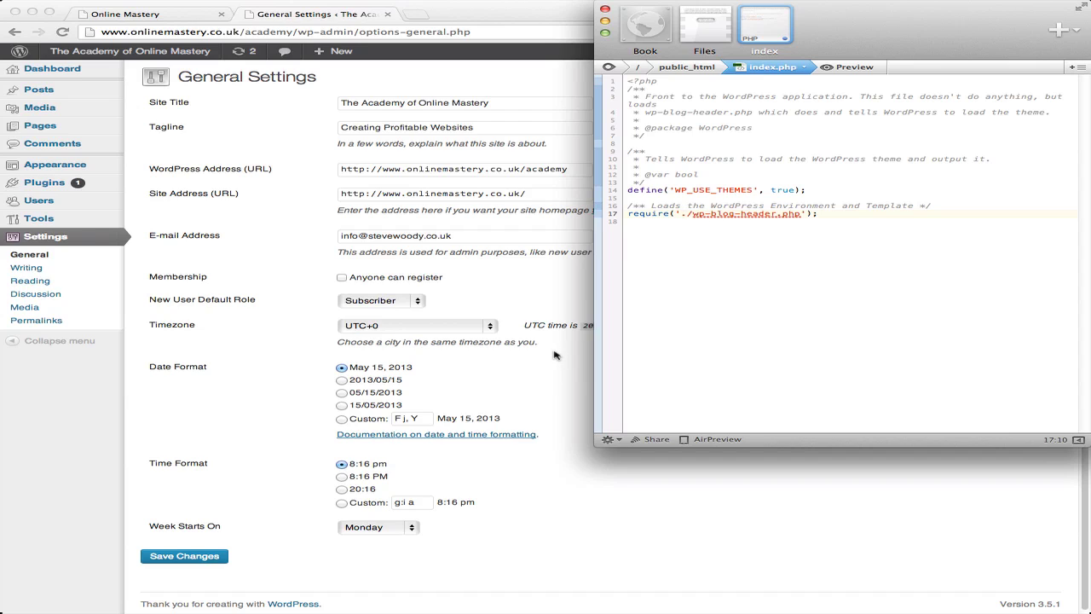
pyautogui.write('academy')
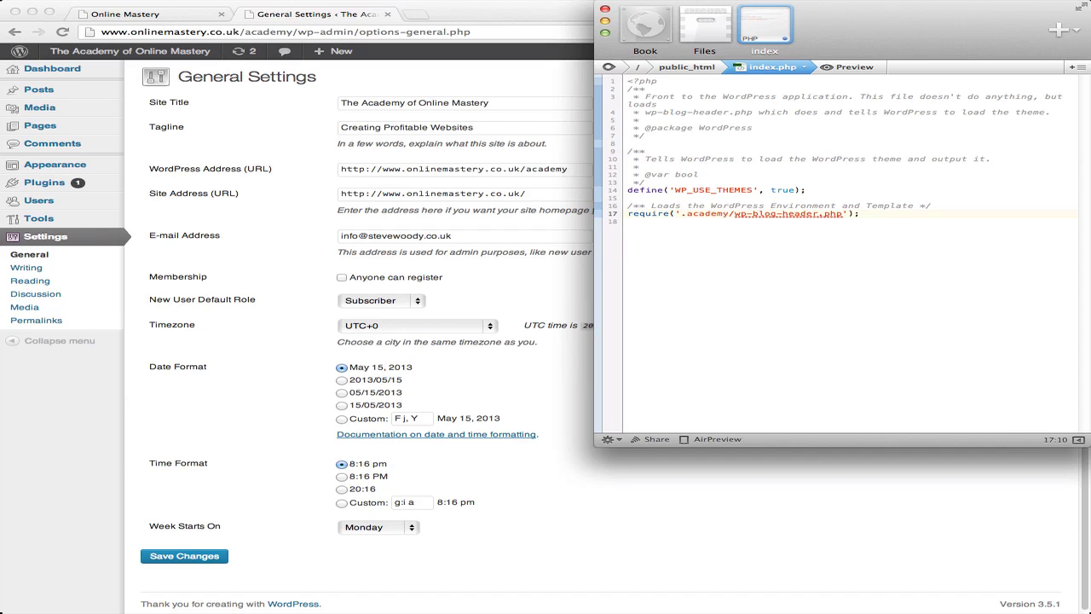
pyautogui.doubleClick(708, 213)
pyautogui.write('www')
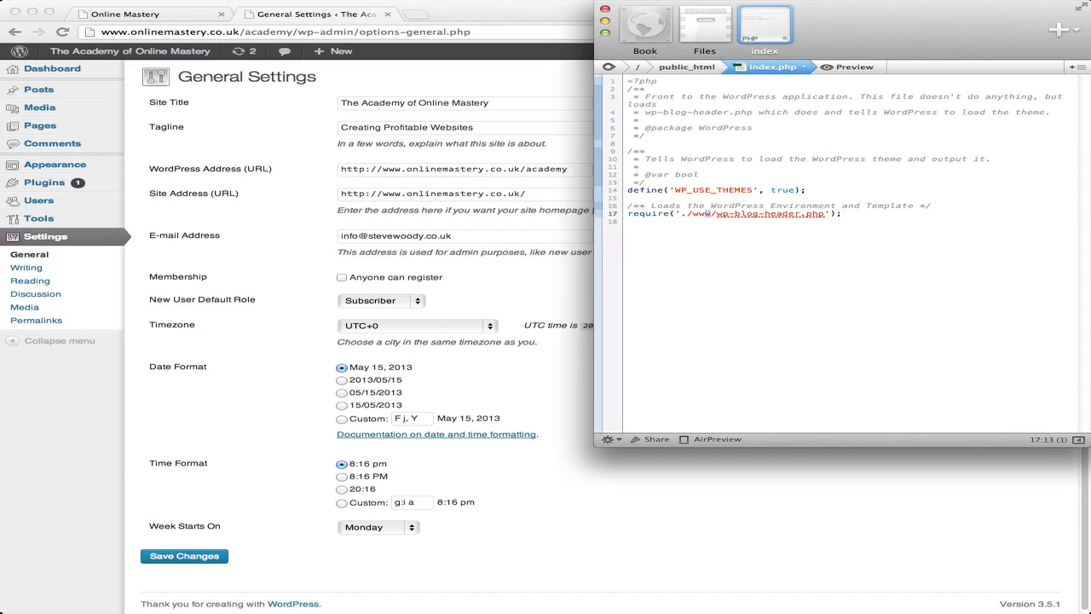
# Replace the www folder name in index.php's require path to wp-blog-header.php with academy.
pyautogui.press('BackSpace')
pyautogui.press('BackSpace')
pyautogui.press('BackSpace')
pyautogui.press('BackSpace')
pyautogui.write('academt')
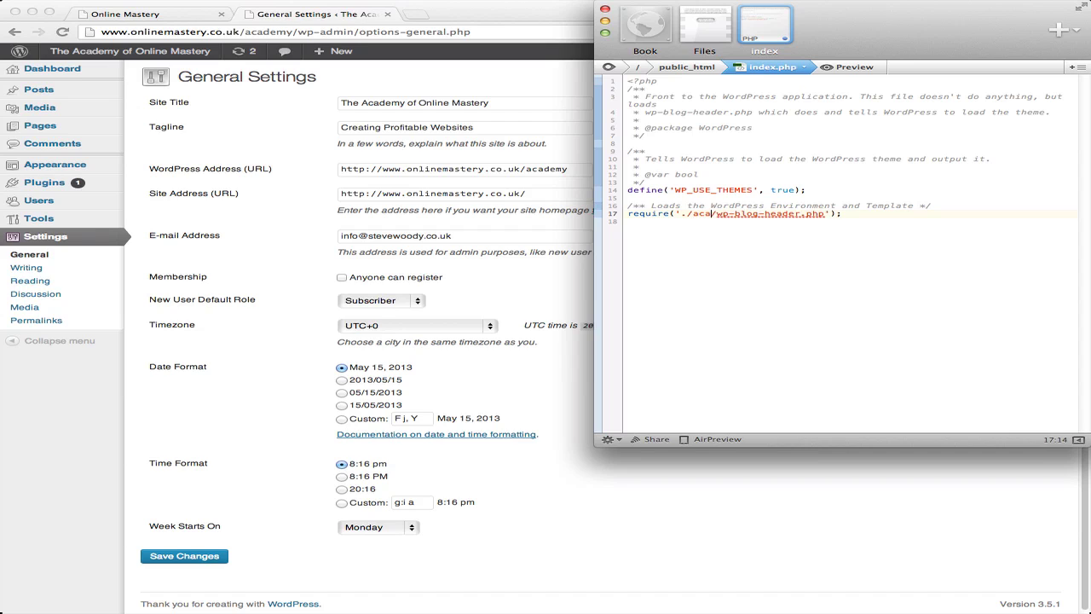